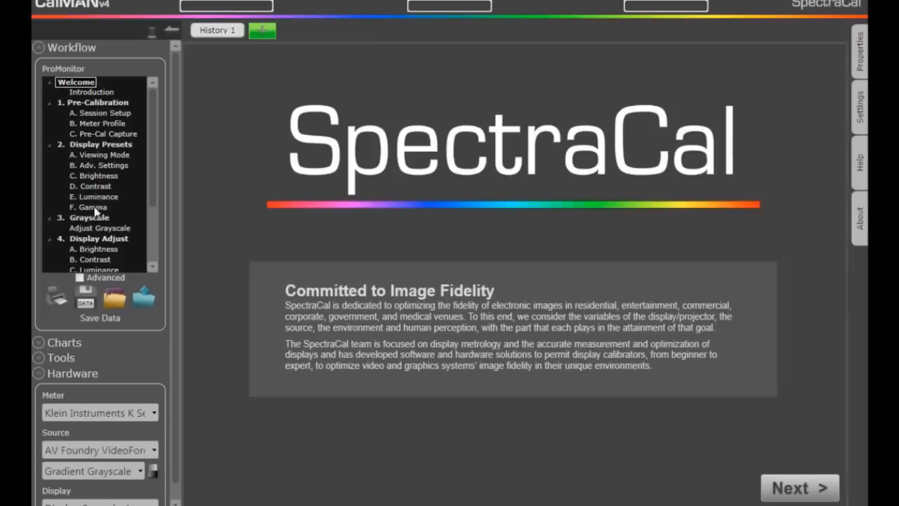
Browse the workflow files available for loading as far as the ProMonitor variants, then close the file list without opening one
click(143, 302)
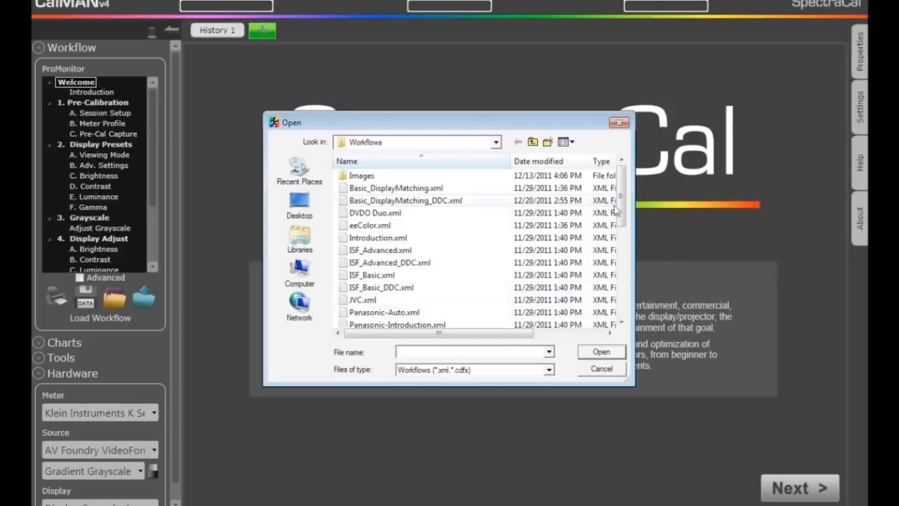
drag(618, 207, 600, 272)
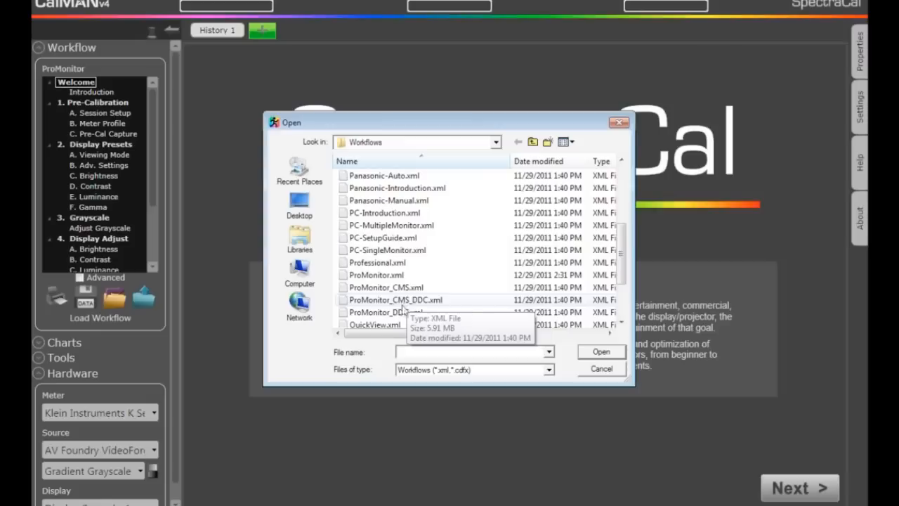
click(599, 370)
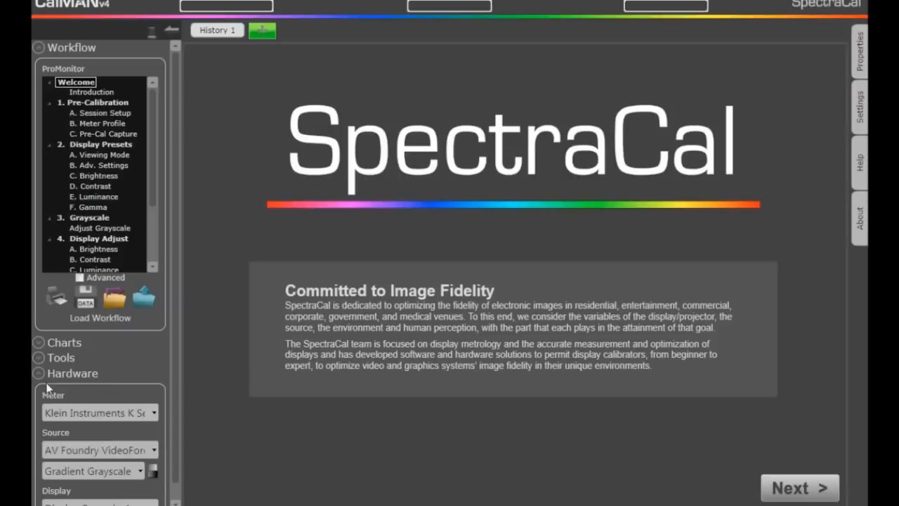
Disconnect the current meter in the meter settings and reconnect it by searching for Klein Instruments meters (RS-232, USB) with Com Port auto
click(860, 102)
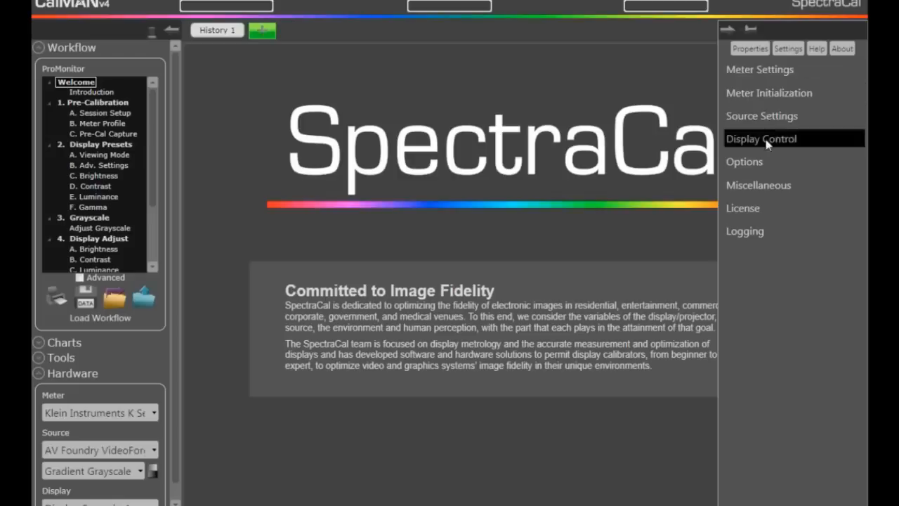
click(752, 71)
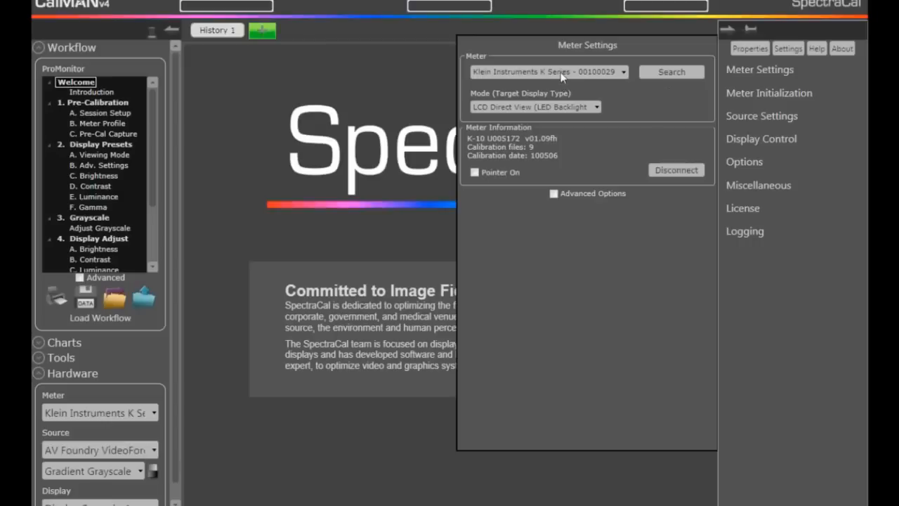
click(681, 170)
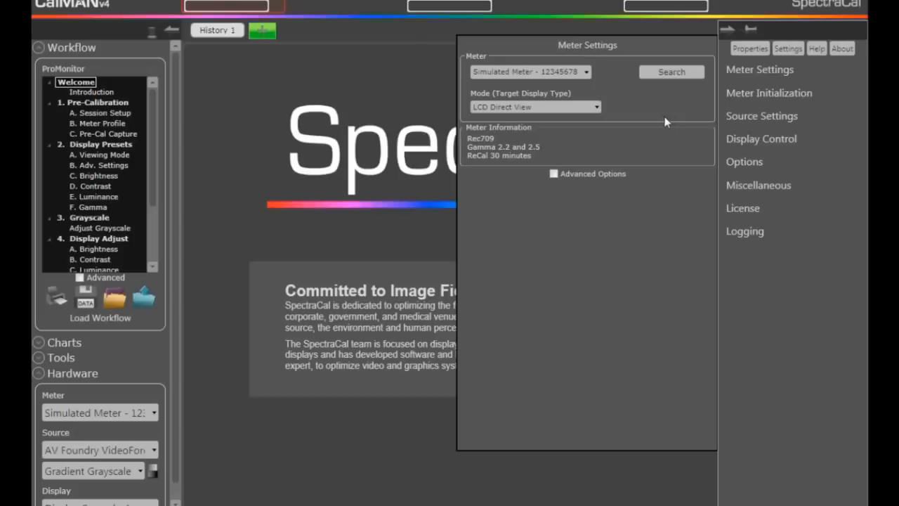
click(668, 71)
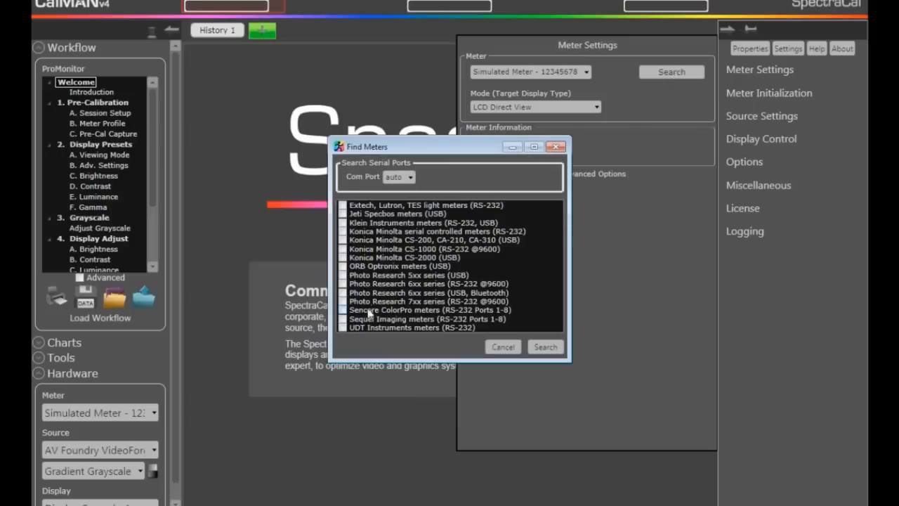
click(342, 222)
click(545, 347)
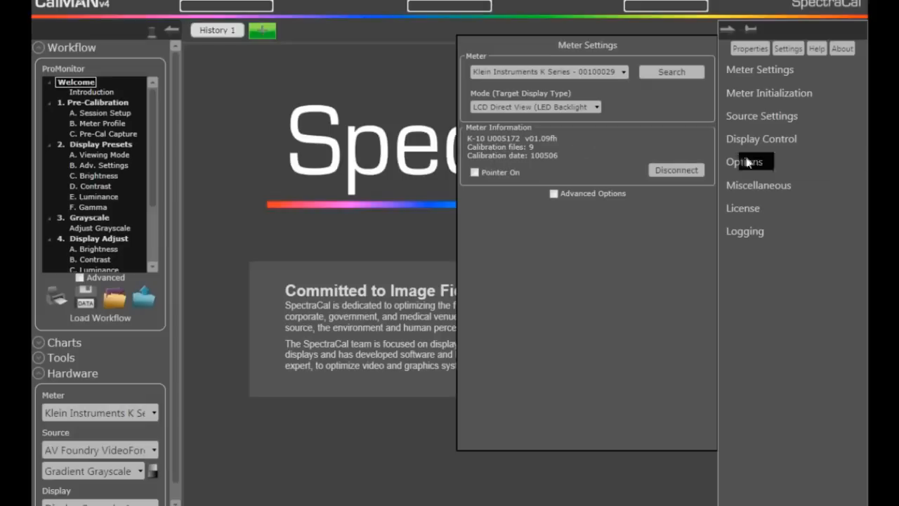
Disconnect the pattern source and reconnect it as AV Foundry - VideoForge (Sockets RPC port 9021) at IP address 172.24.24.20
click(773, 125)
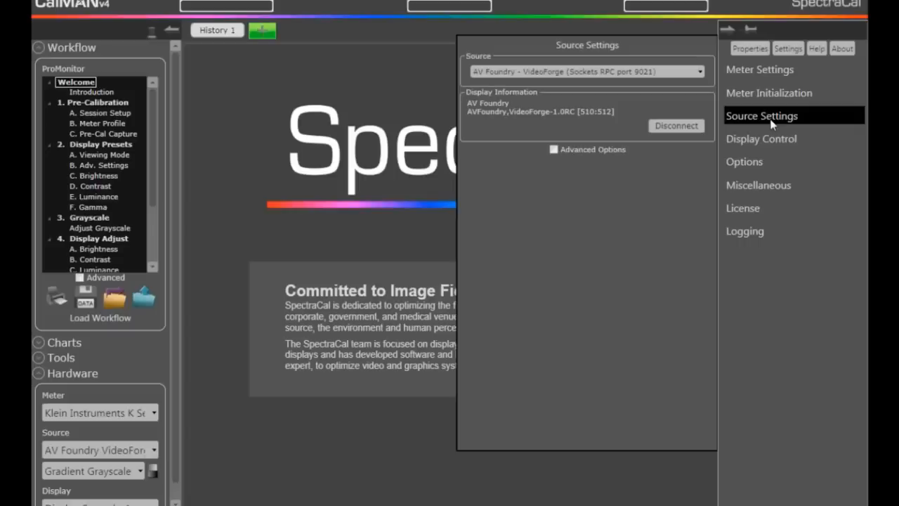
click(669, 127)
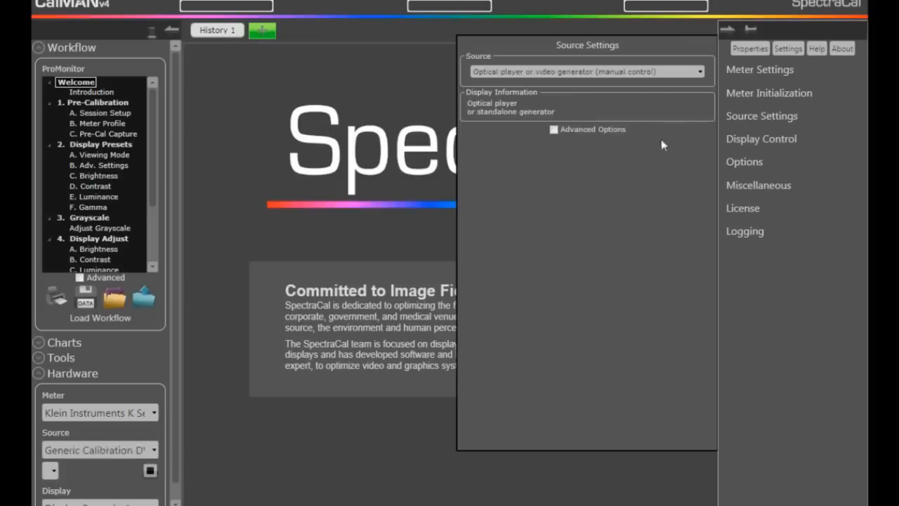
click(700, 72)
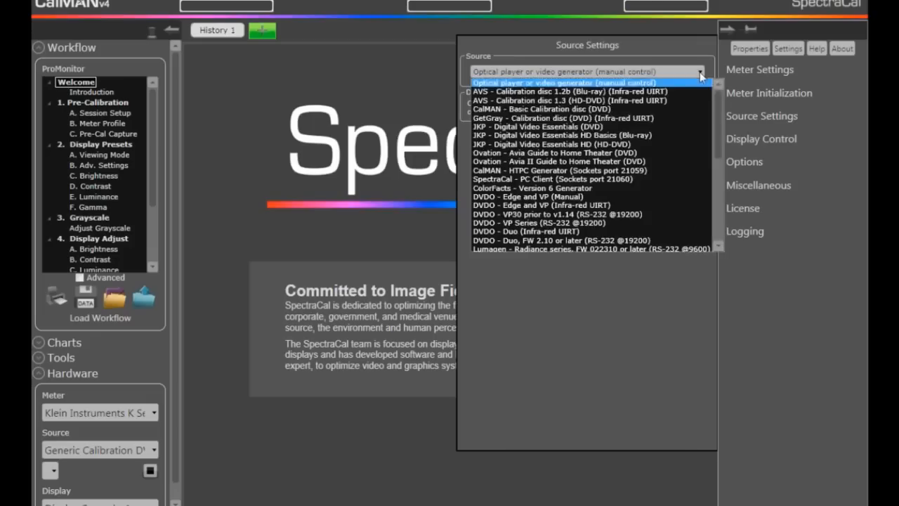
mouse_move(718, 117)
mouse_down()
mouse_move(724, 190)
mouse_move(724, 104)
mouse_up()
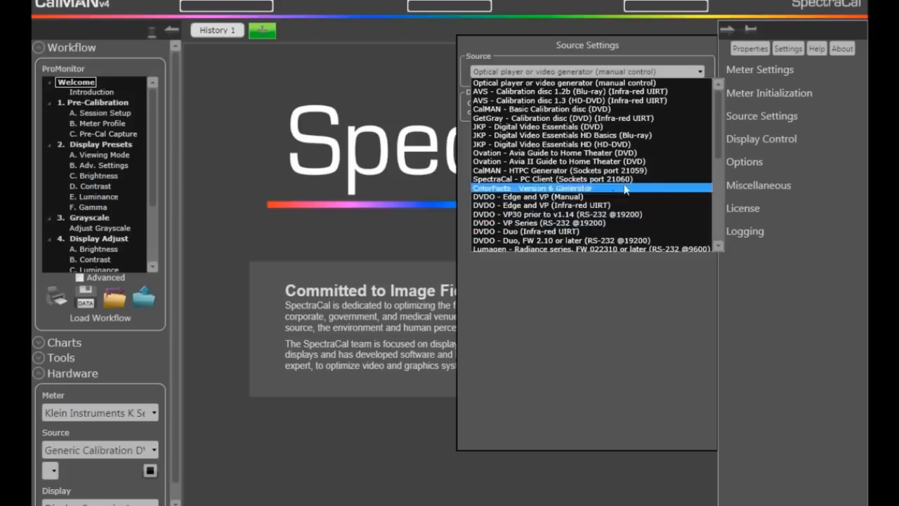
drag(720, 141, 715, 176)
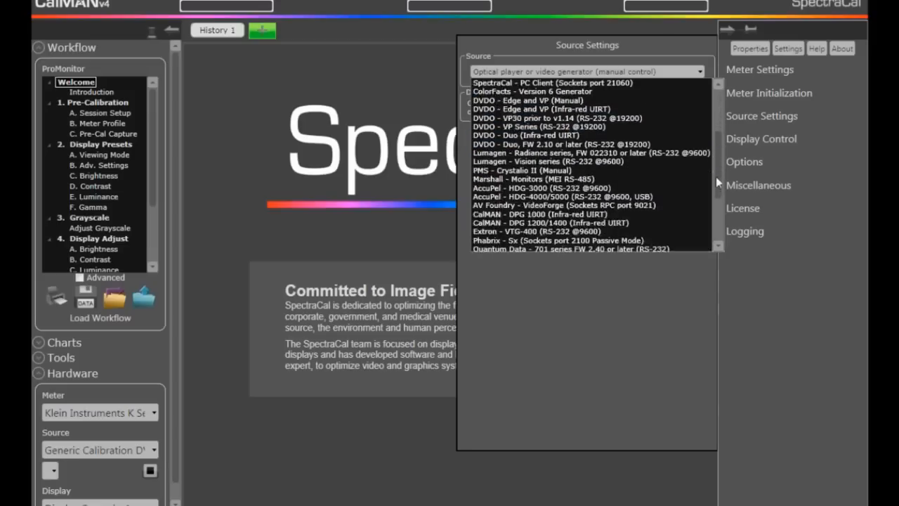
click(533, 206)
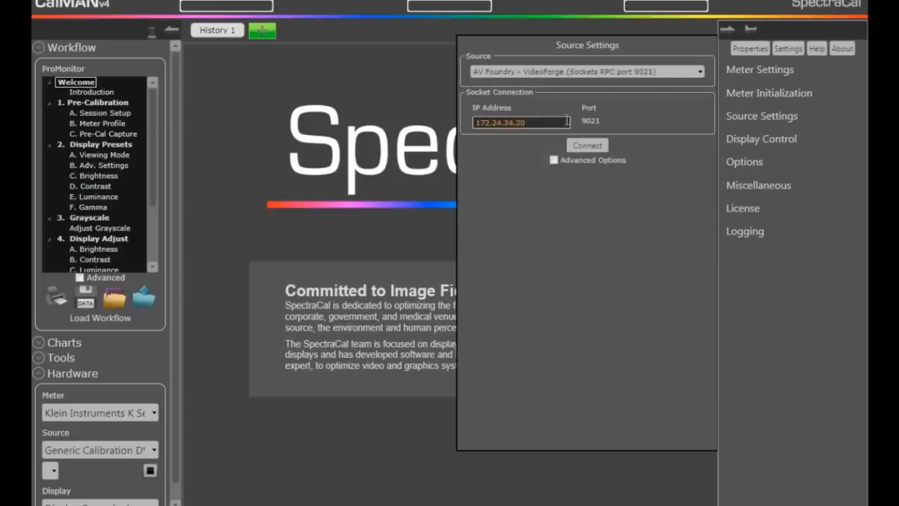
click(585, 145)
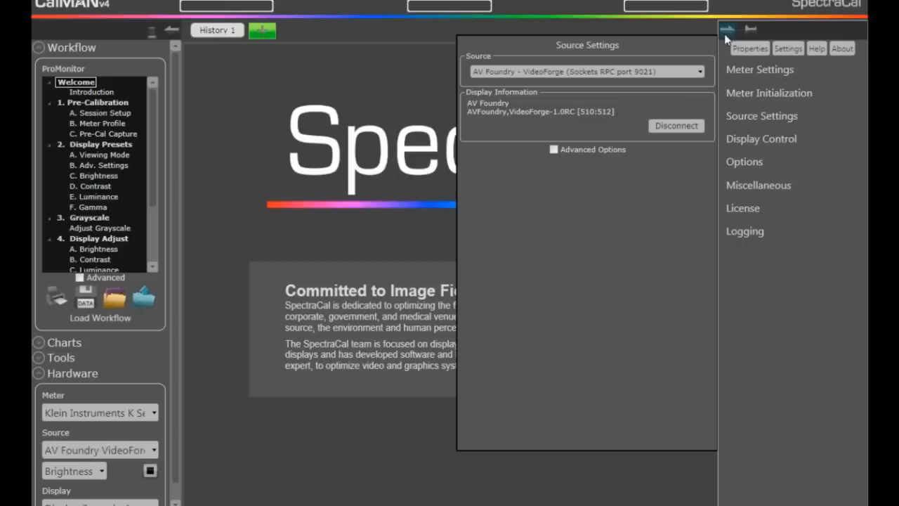
Check the supported display models in Display Control, leave the display set to None and close the settings
click(739, 141)
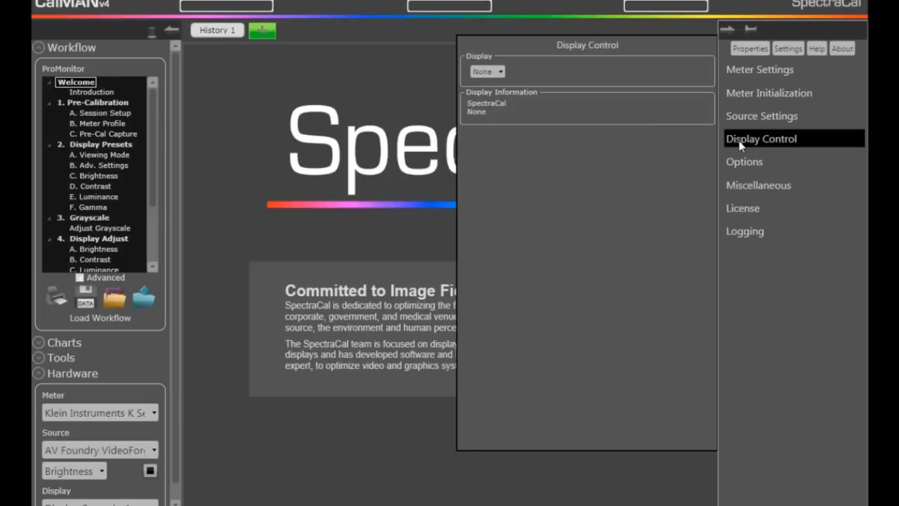
click(500, 72)
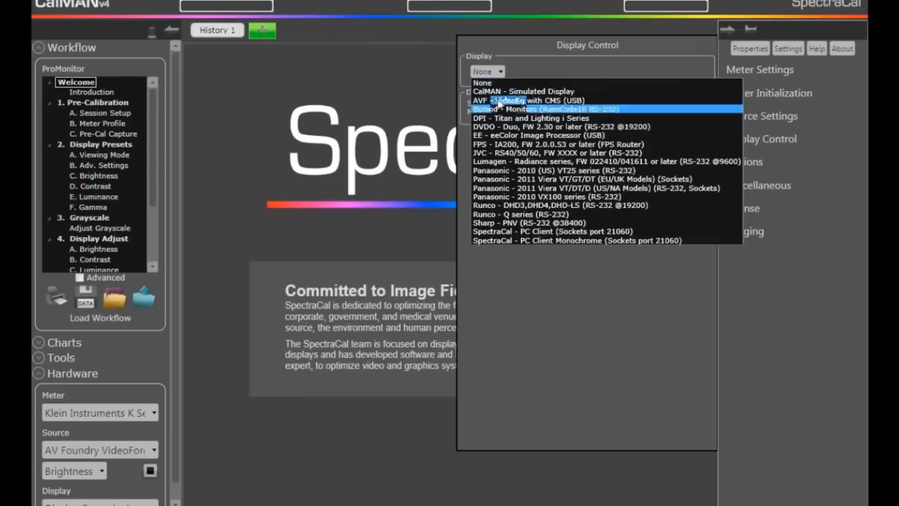
click(529, 82)
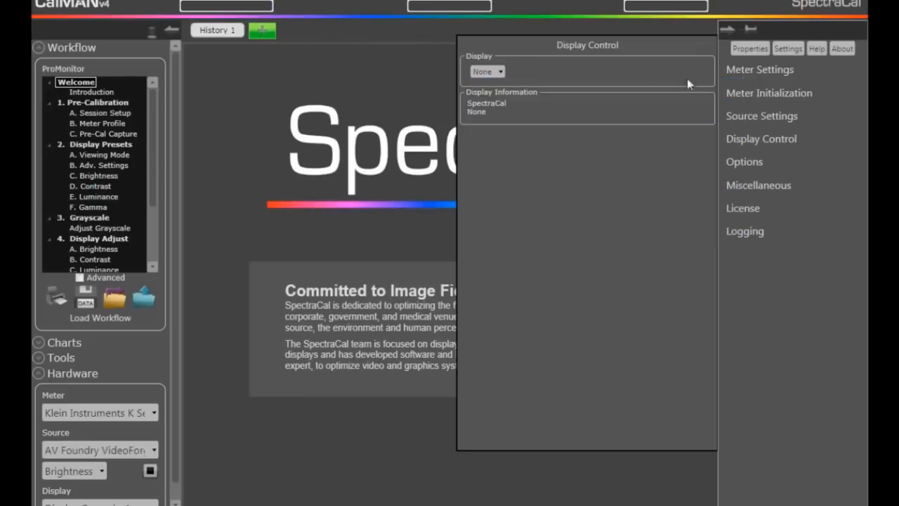
click(729, 31)
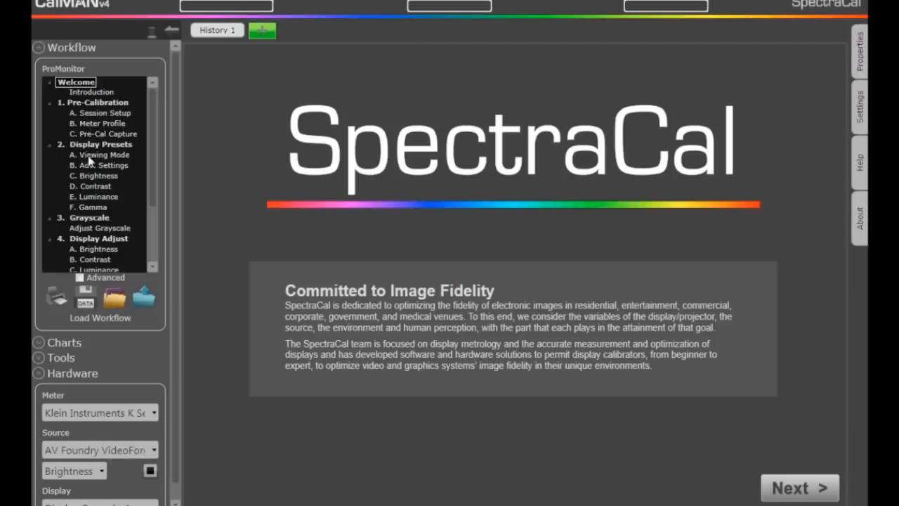
Go through the Session Setup and Meter Profile pages, and read the full grayscale and gamut series on the Pre-Cal Capture page
click(92, 114)
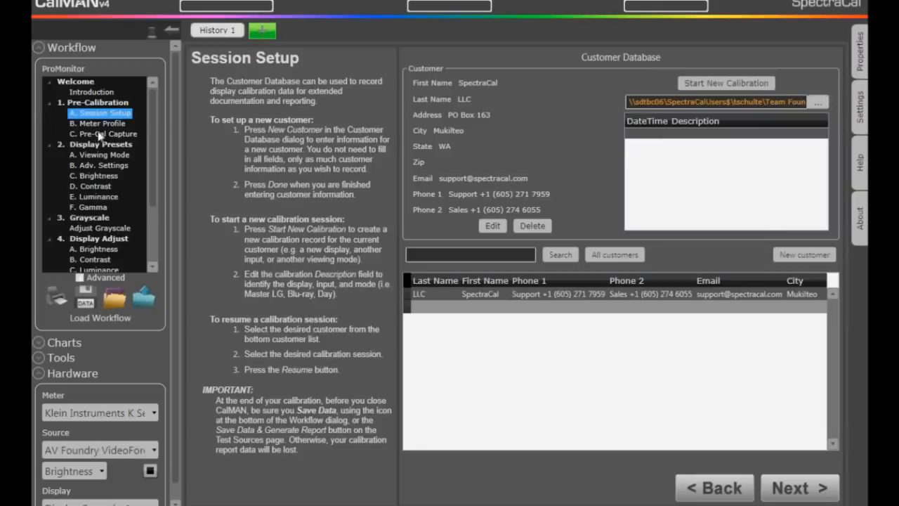
click(99, 125)
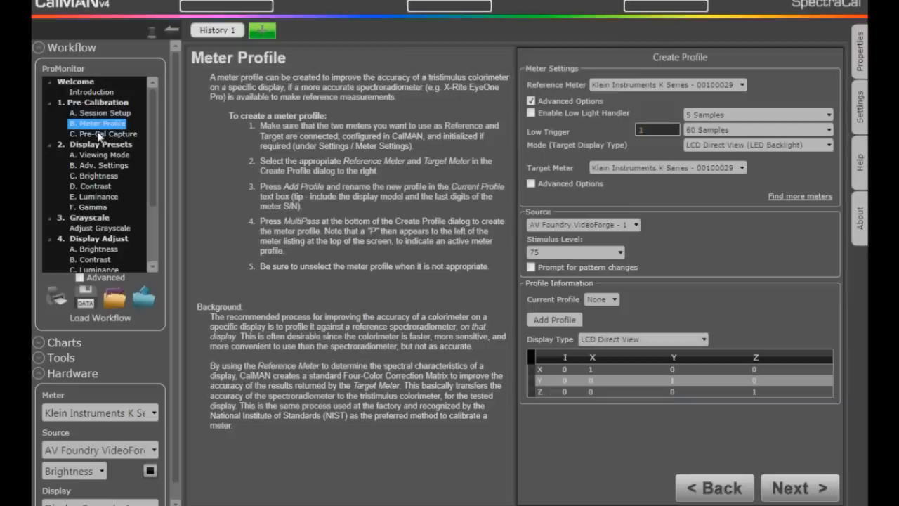
click(100, 134)
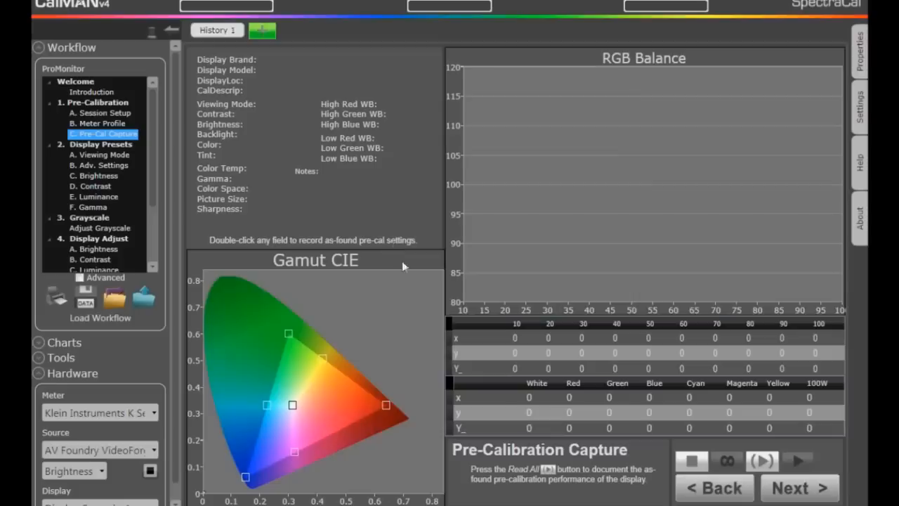
click(766, 463)
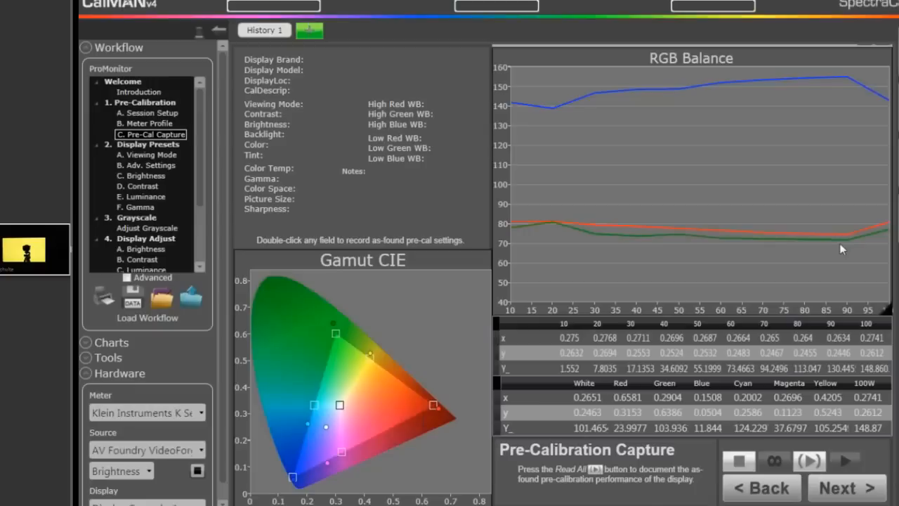
key(alt+Tab)
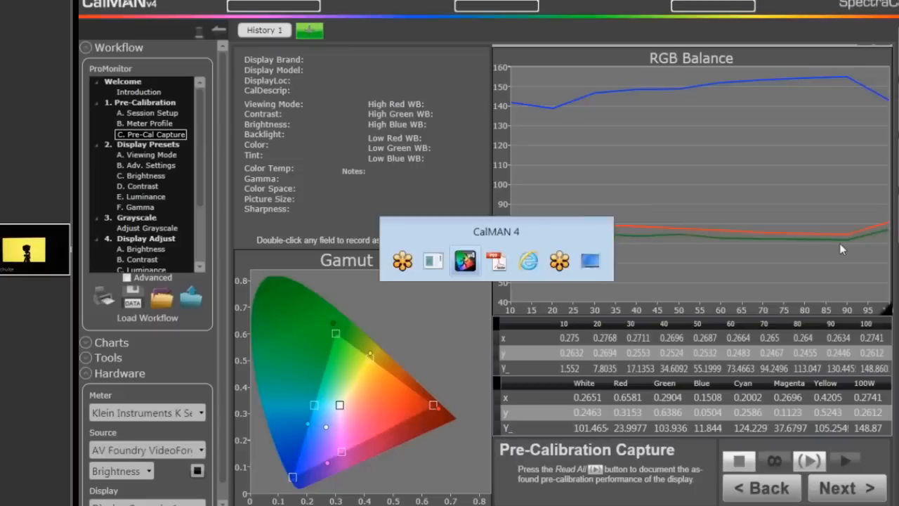
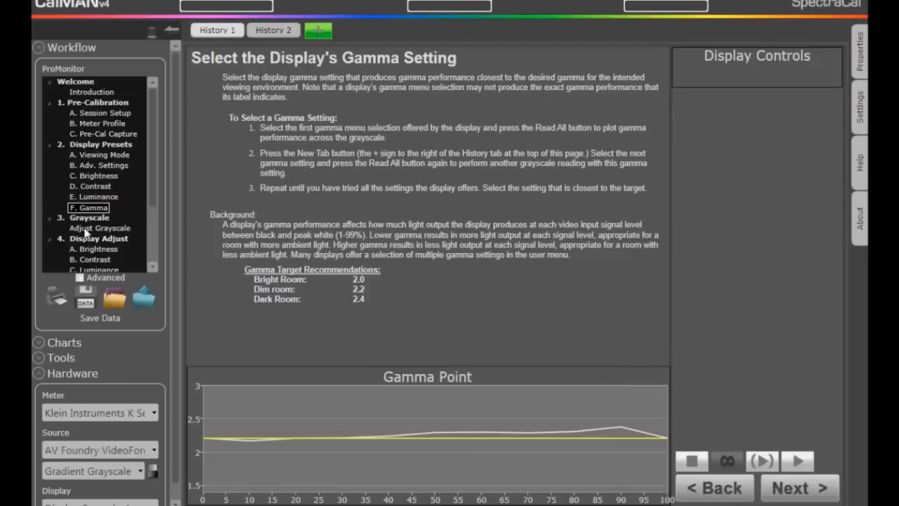
Go to the Adjust Grayscale page of the workflow and read the full grayscale series from 10 to 100
click(84, 229)
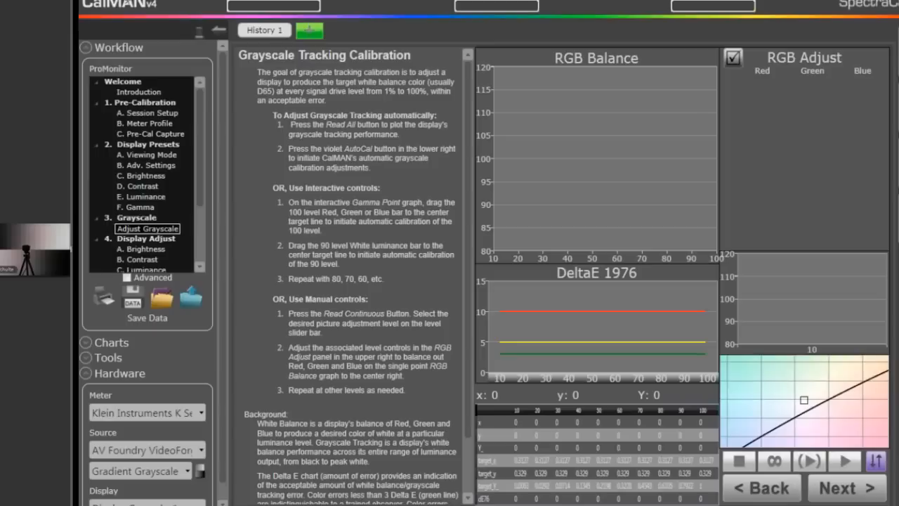
click(815, 460)
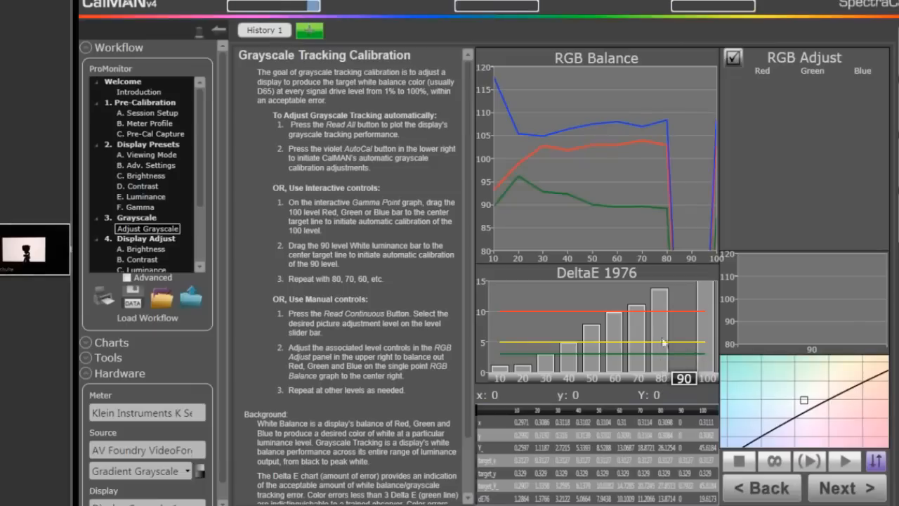
mouse_move(659, 301)
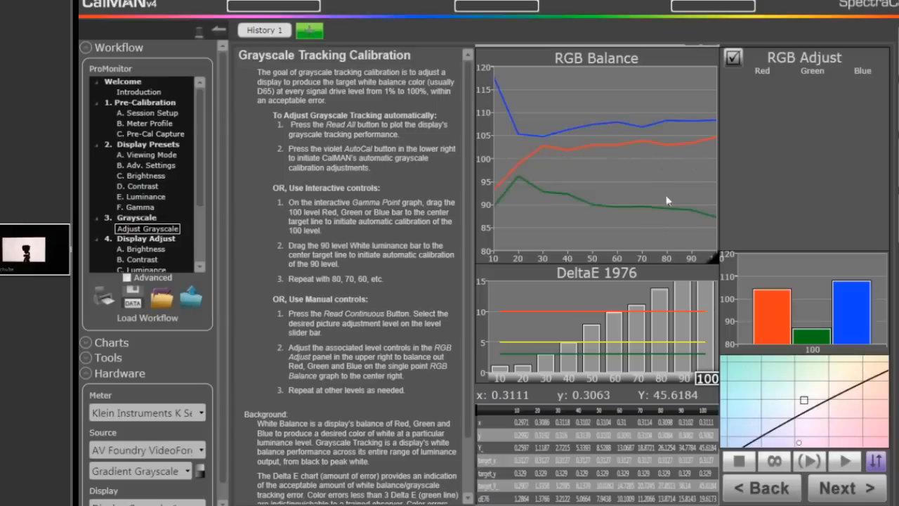
Read the 80 level continuously while balancing red, green and blue toward 100 with the display's white balance controls
click(661, 379)
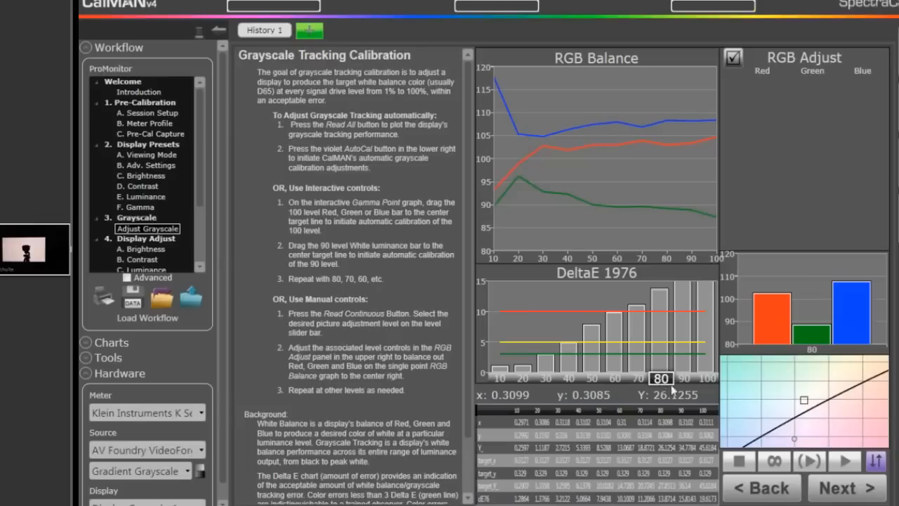
click(774, 461)
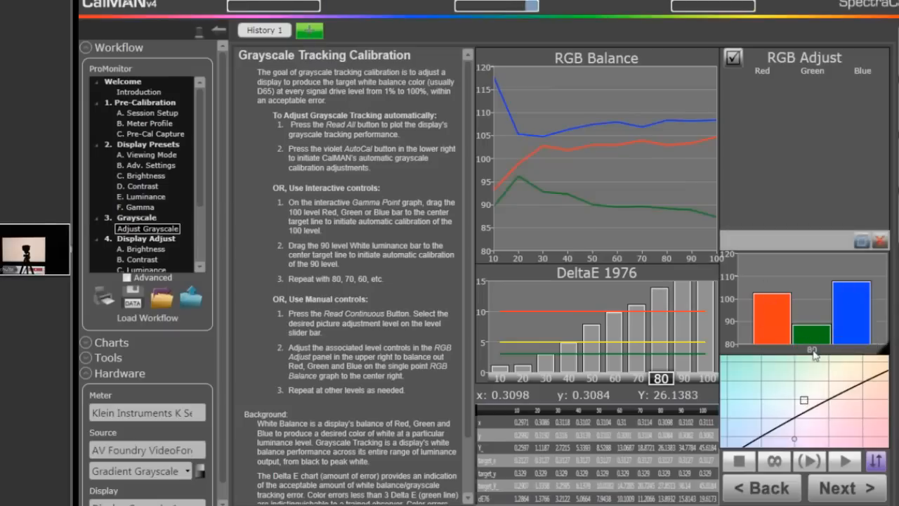
mouse_move(817, 335)
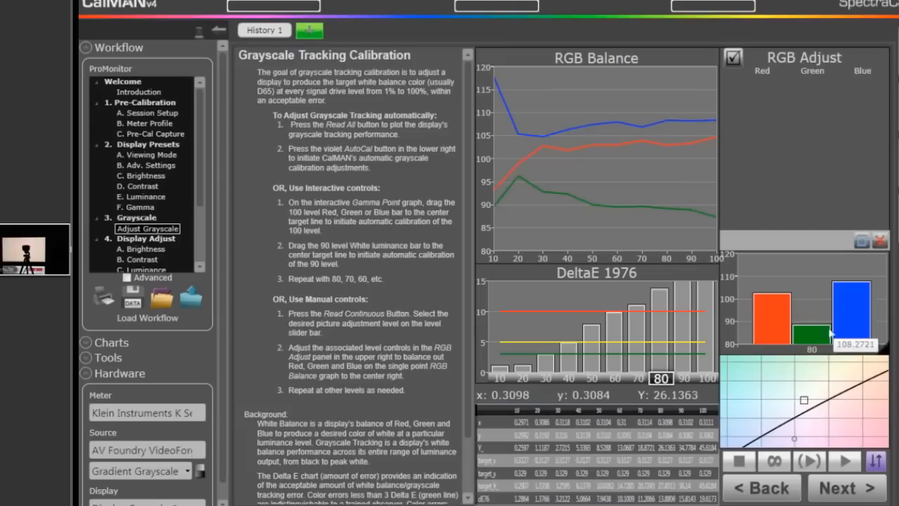
mouse_move(777, 304)
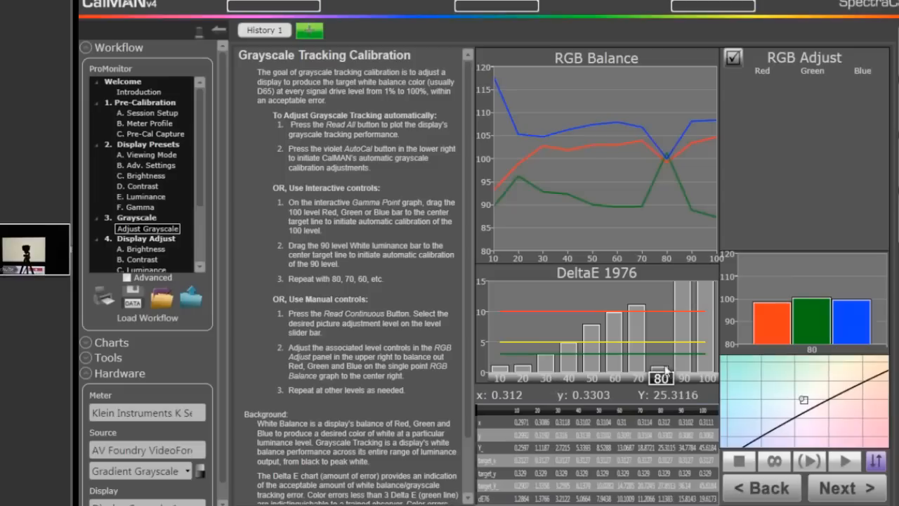
Balance red, green and blue at the 30 level under continuous reading, and reread the full grayscale series
click(546, 379)
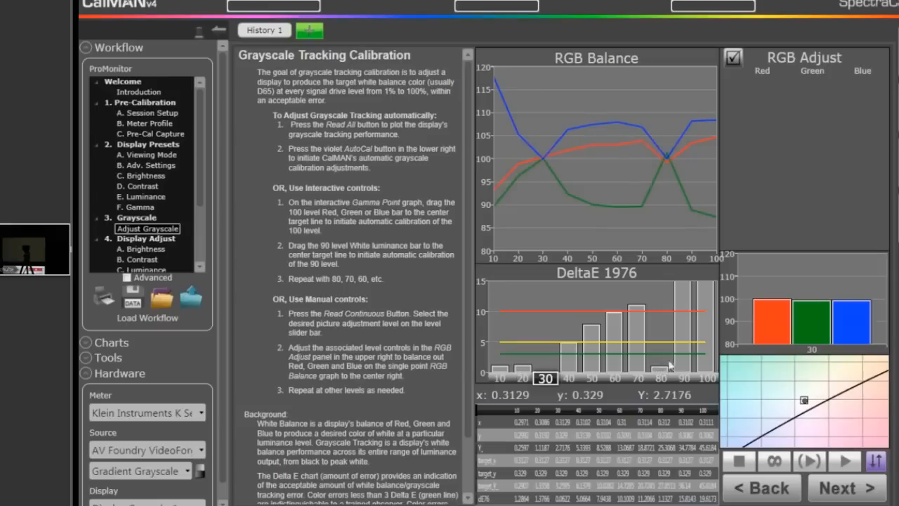
mouse_move(698, 375)
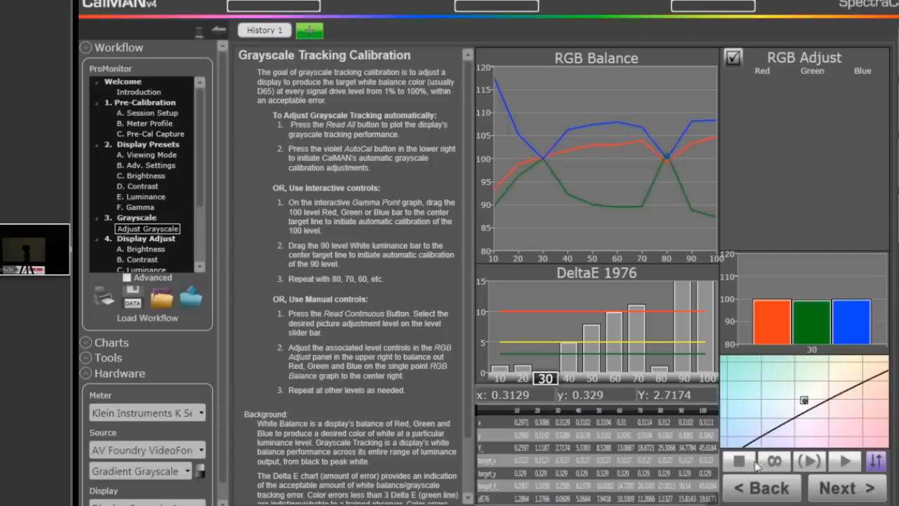
click(811, 462)
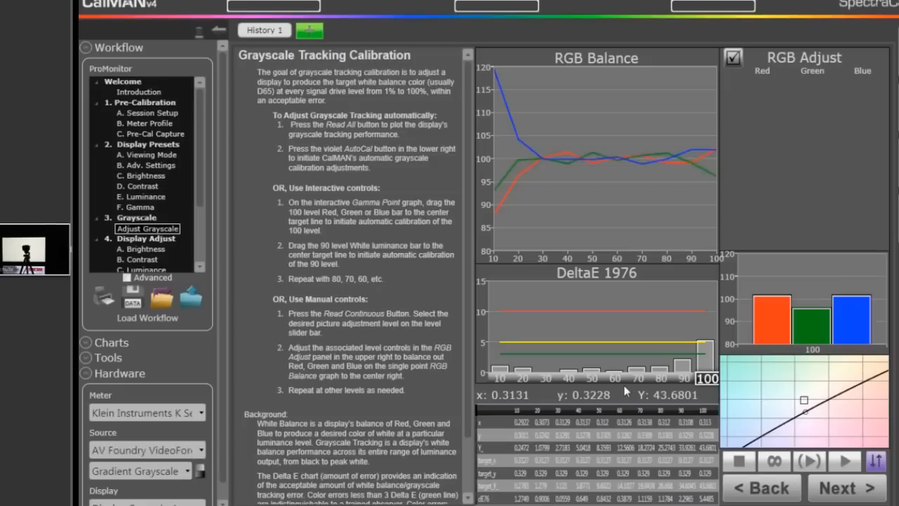
key(alt+Tab)
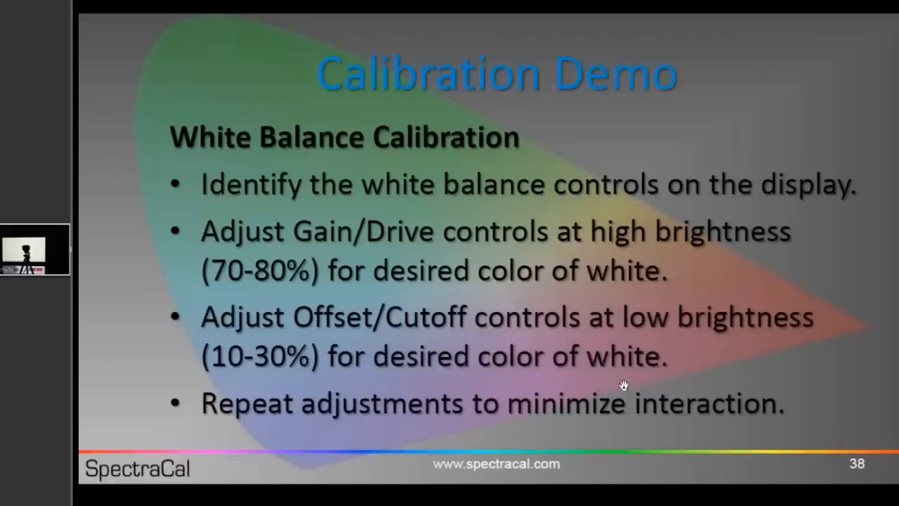
key(Right)
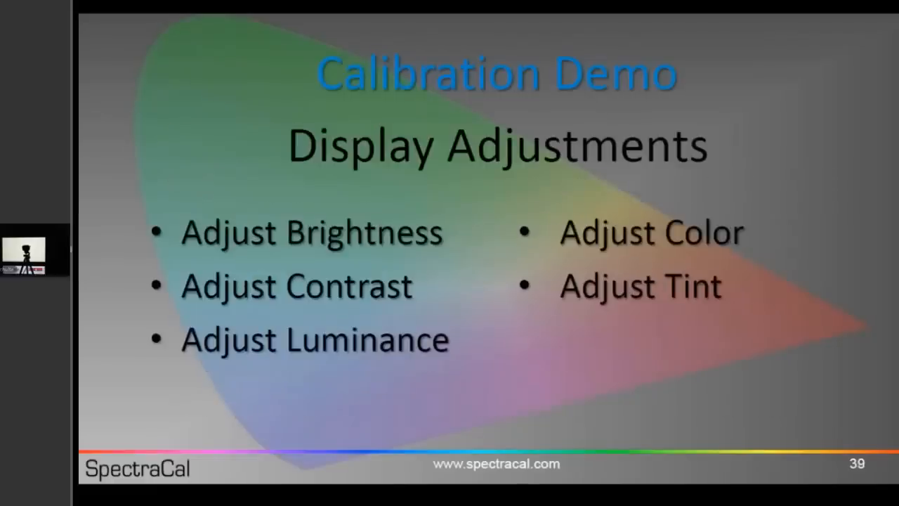
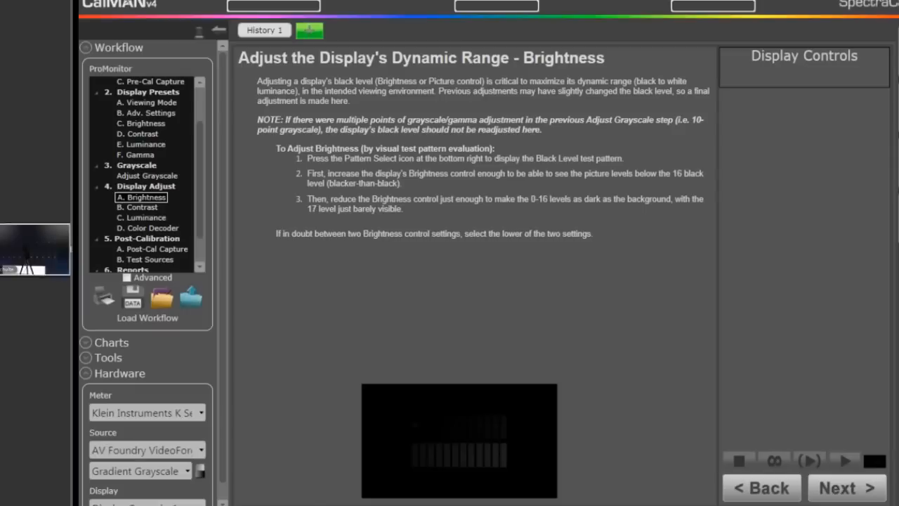
Display the white level test pattern for the final Contrast adjustment, and read the 100% white luminance continuously in the Display Adjust Luminance step
click(840, 495)
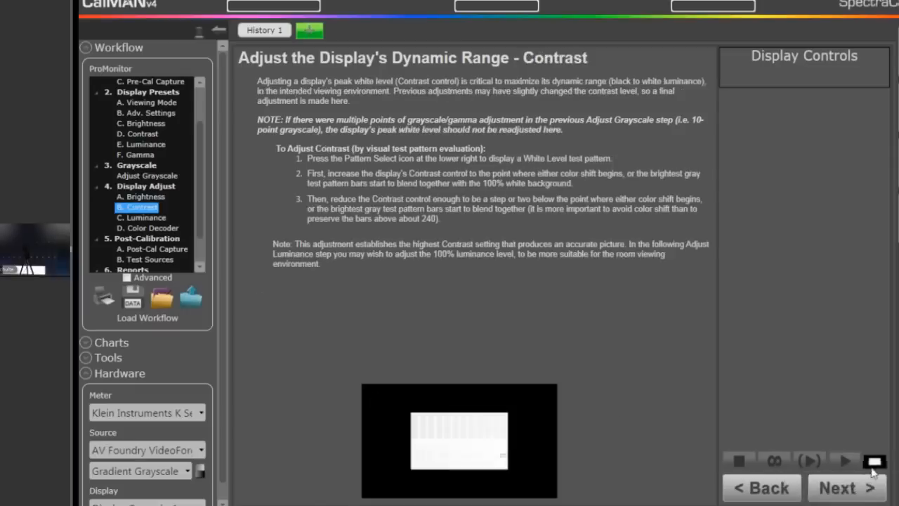
click(874, 467)
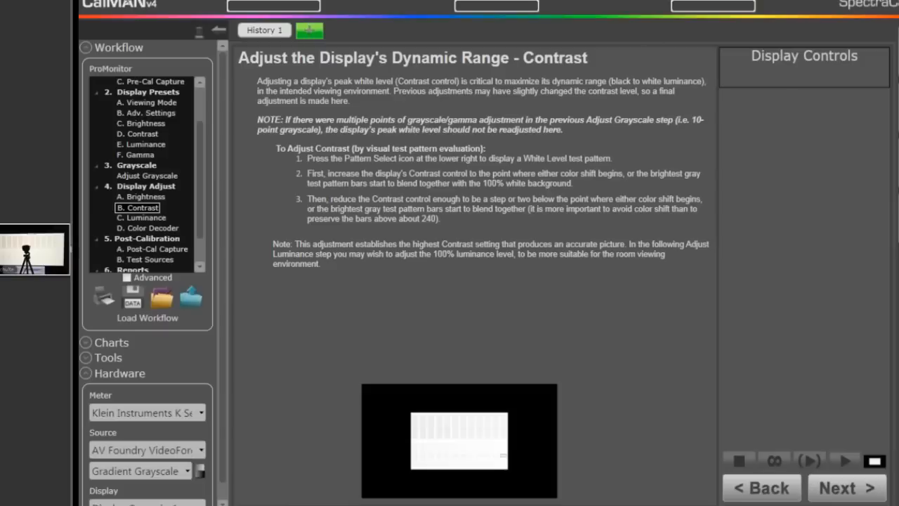
click(836, 486)
click(774, 463)
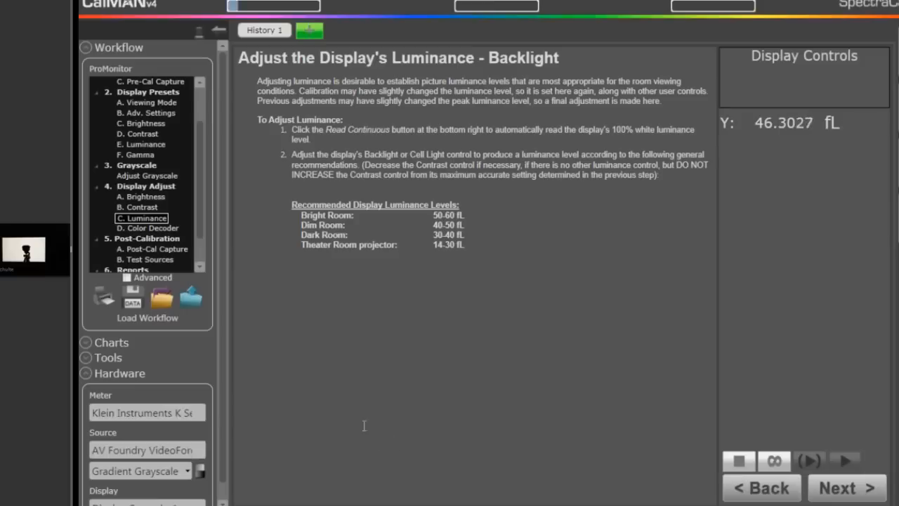
Display the Color & Tint test pattern for the color decoder check, and start reading all grayscale and gamut points for the Post-Calibration Capture
click(823, 488)
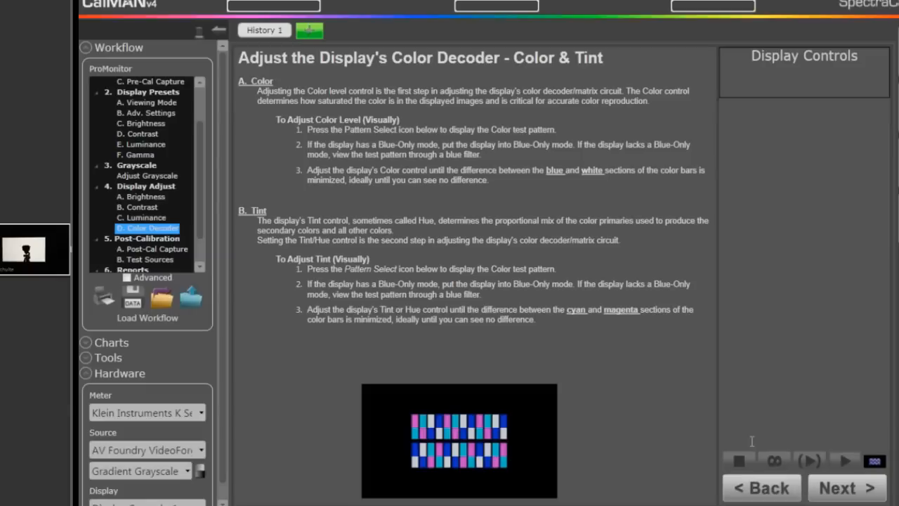
click(874, 463)
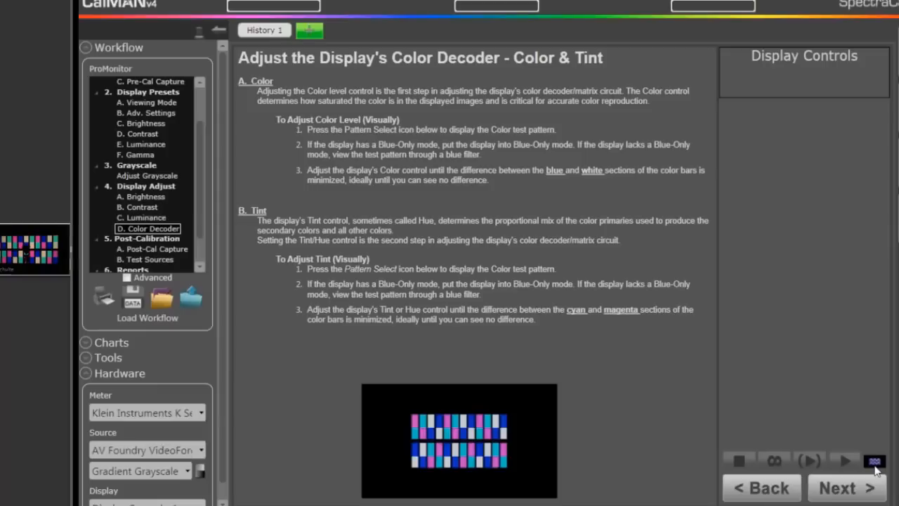
click(847, 500)
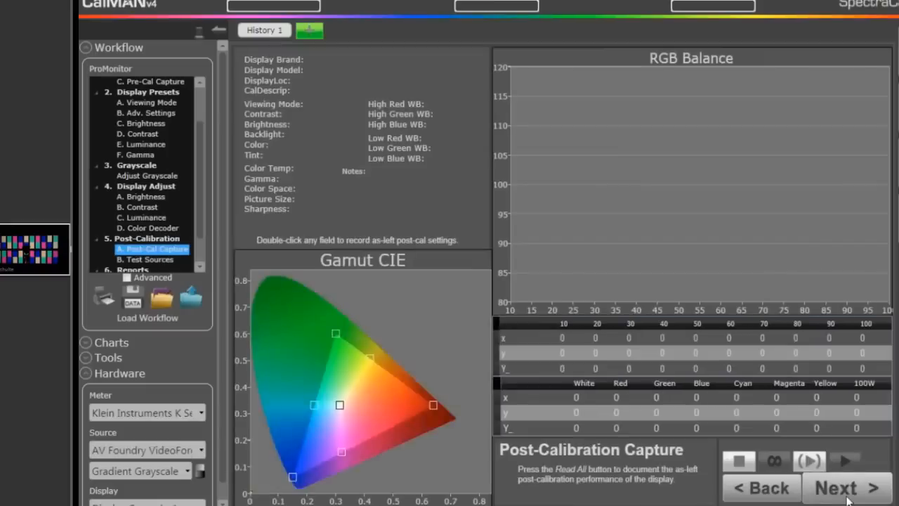
click(810, 460)
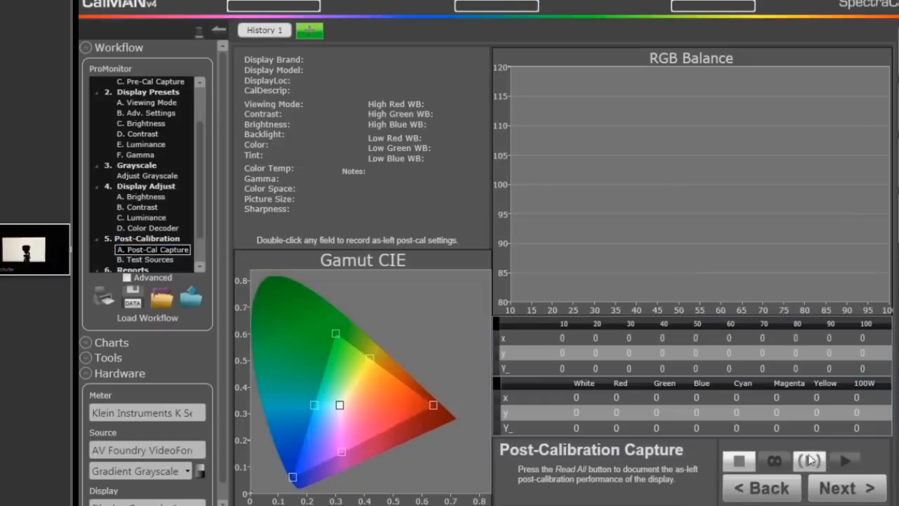
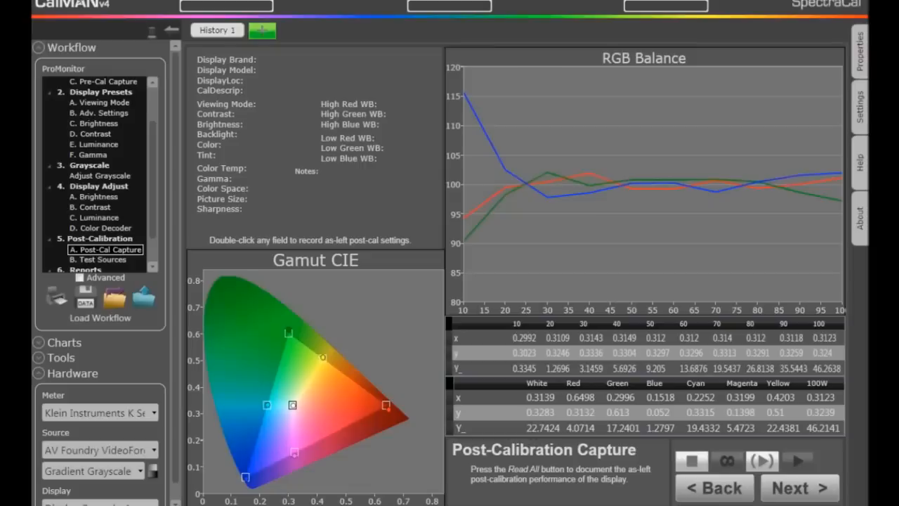
Advance from Post-Calibration Capture past the Test Sources step to the Full Report, and generate the calibration report
click(785, 491)
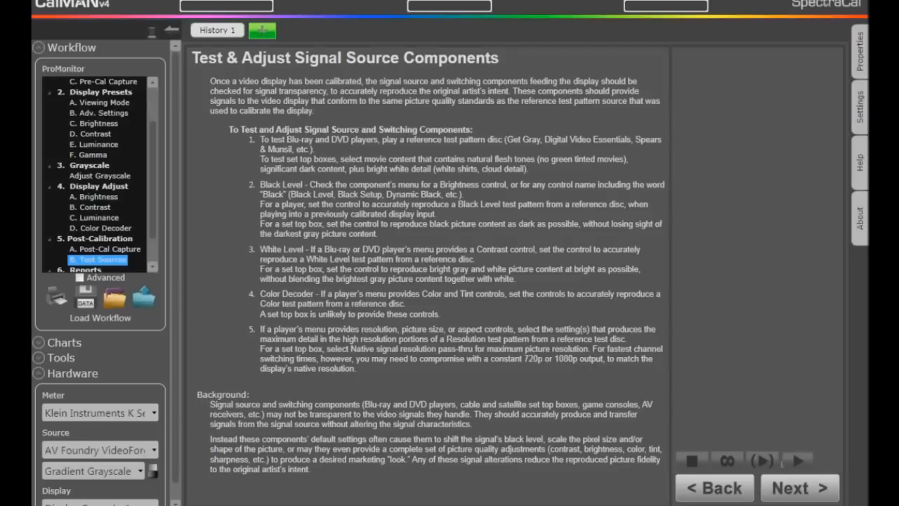
click(795, 494)
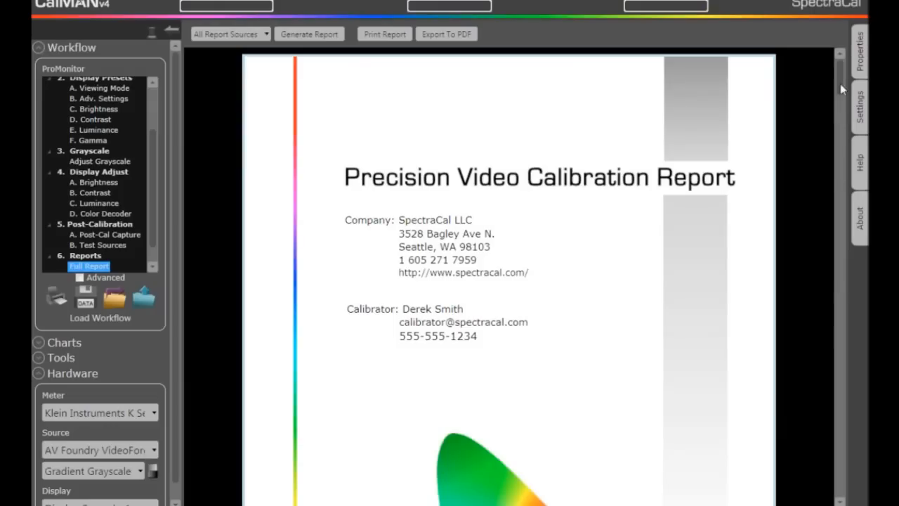
drag(840, 84, 841, 264)
click(298, 37)
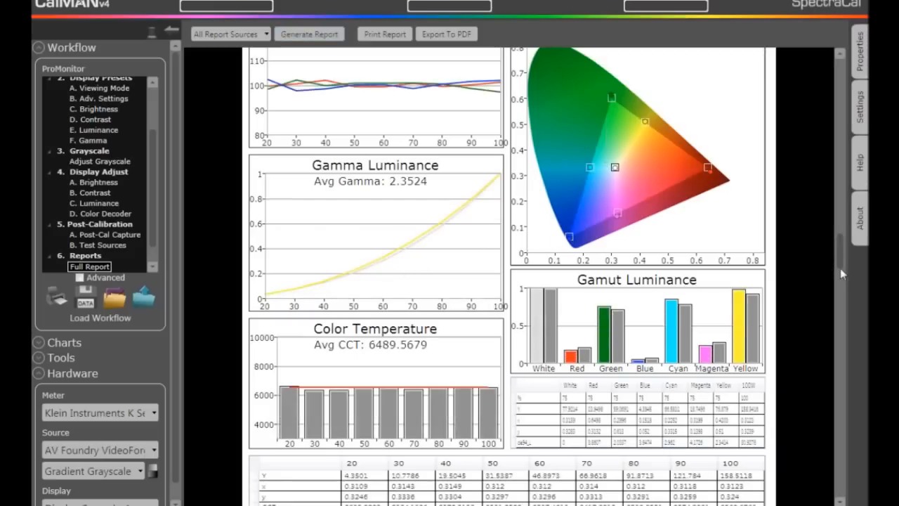
Examine the report's Post-Calibration Snapshot and the RGB Balance and Gamma Luminance comparison charts, and switch to the slide presentation
scroll(840, 258, up, 4)
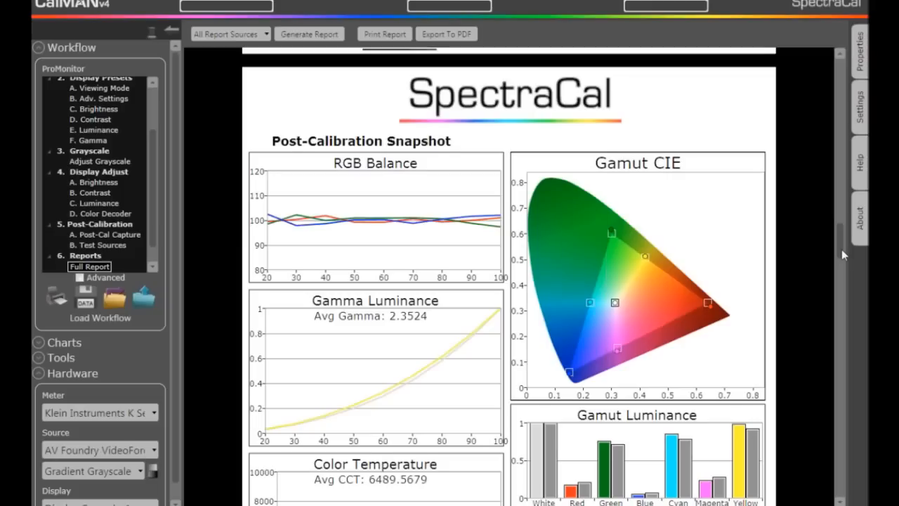
scroll(842, 254, down, 3)
drag(842, 276, 837, 329)
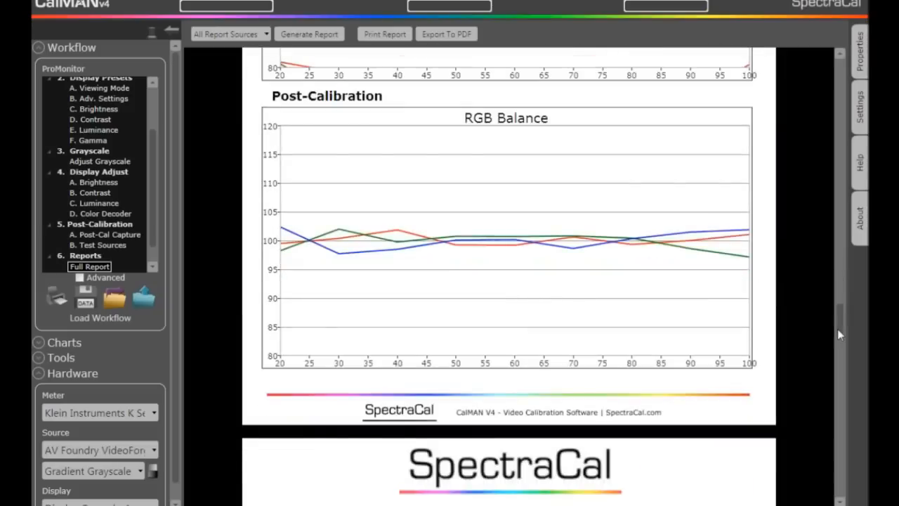
drag(838, 330, 845, 374)
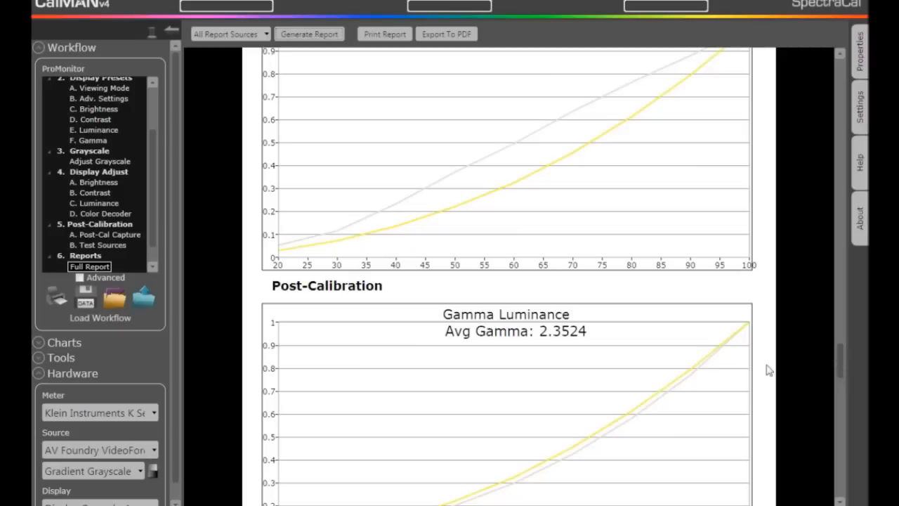
key(alt+Tab)
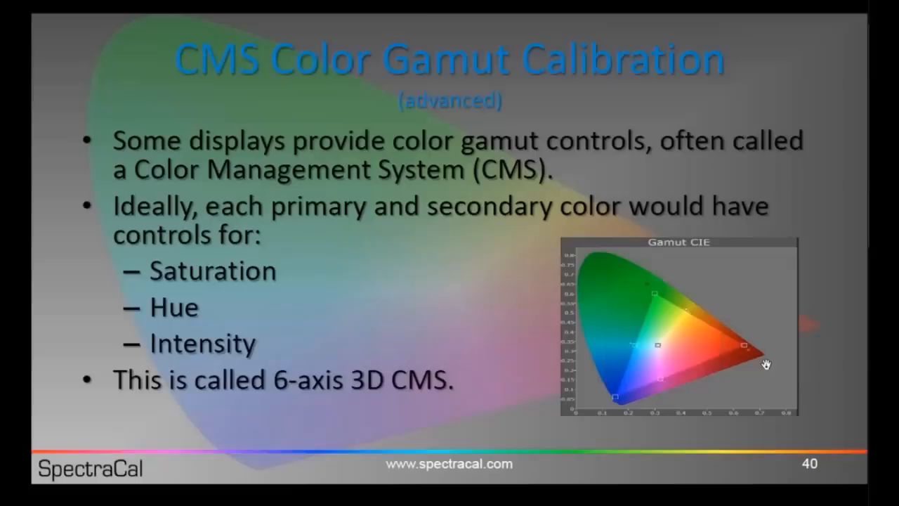